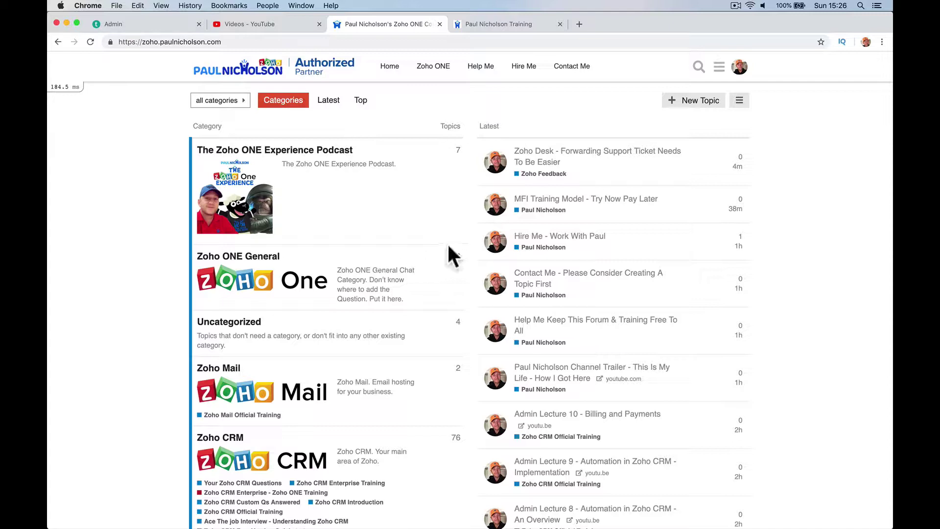
Step: Read the 'Zoho Desk - Forwarding Support Ticket' topic under Zoho Feedback, then return to the Zoho Desk tickets
{"action": "left_click", "coordinate": [546, 175]}
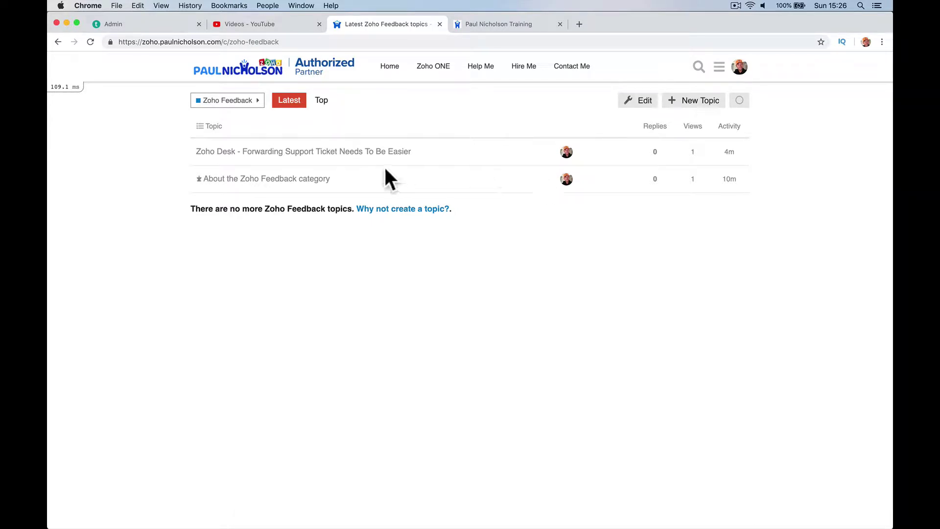
{"action": "left_click", "coordinate": [363, 152]}
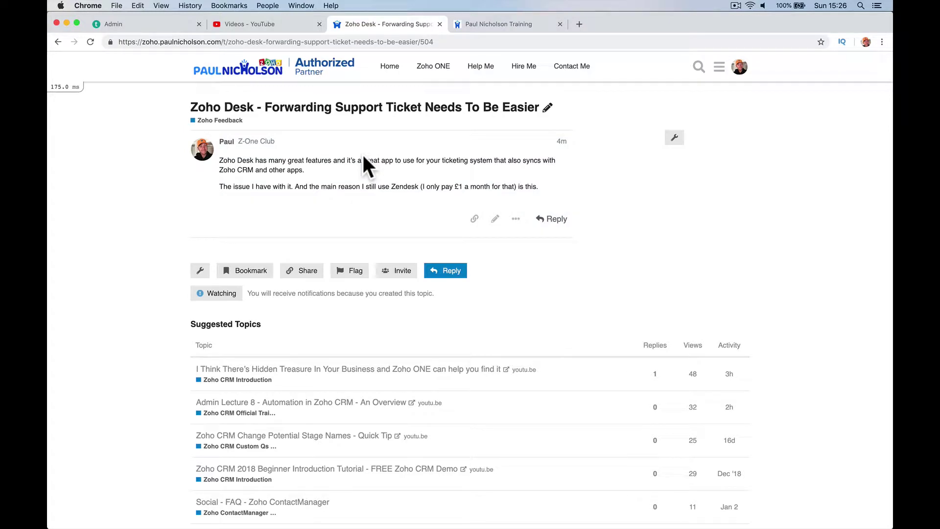
{"action": "left_click", "coordinate": [488, 26]}
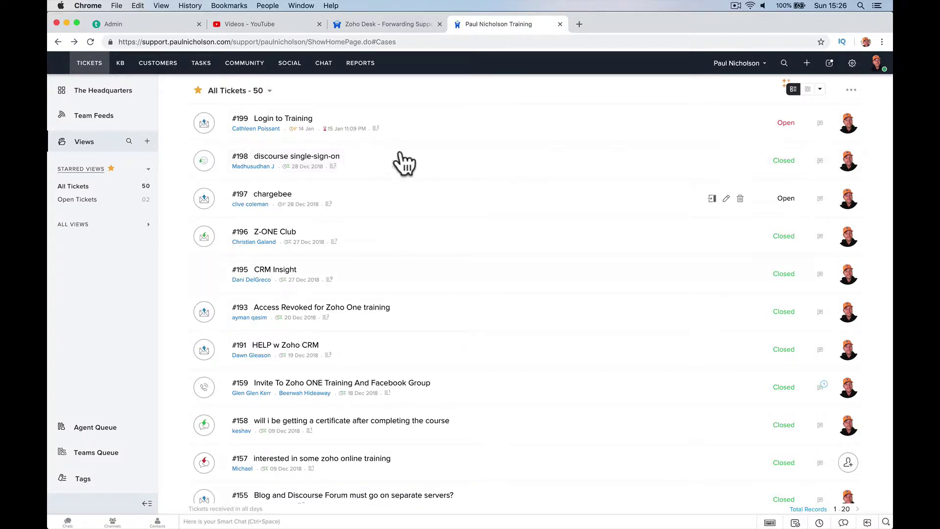
Step: Scroll down and back up through the 50-ticket All Tickets list
{"action": "scroll", "coordinate": [435, 249], "scroll_direction": "down", "scroll_amount": 8}
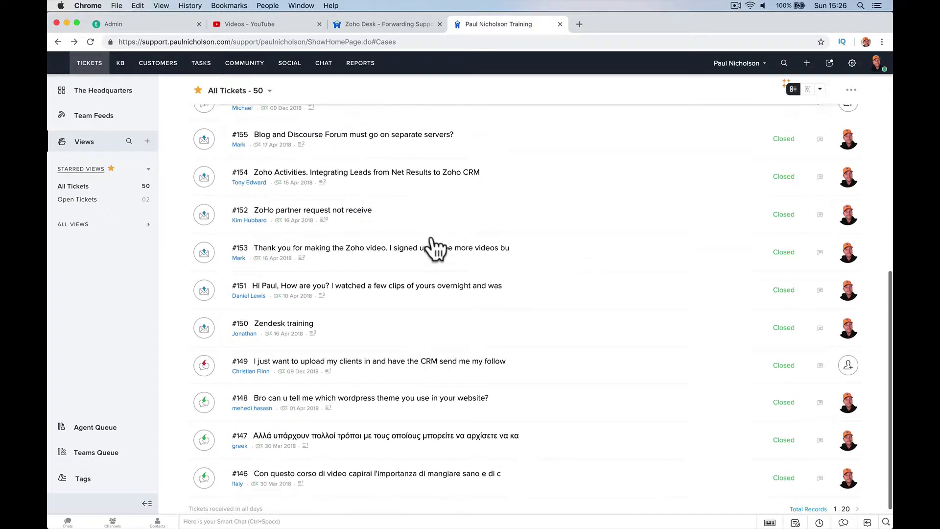
{"action": "scroll", "coordinate": [435, 249], "scroll_direction": "up", "scroll_amount": 8}
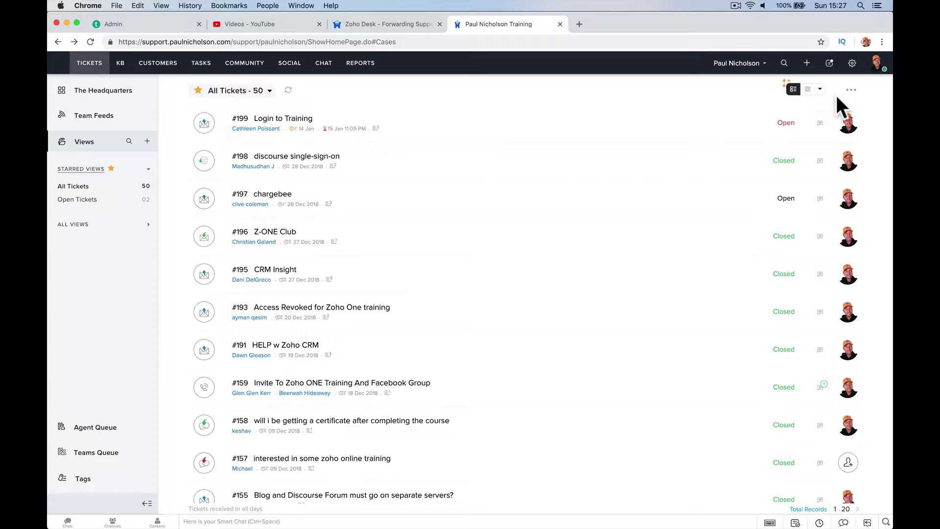
Step: Open the Email > Other Configuration settings from Setup
{"action": "left_click", "coordinate": [850, 66]}
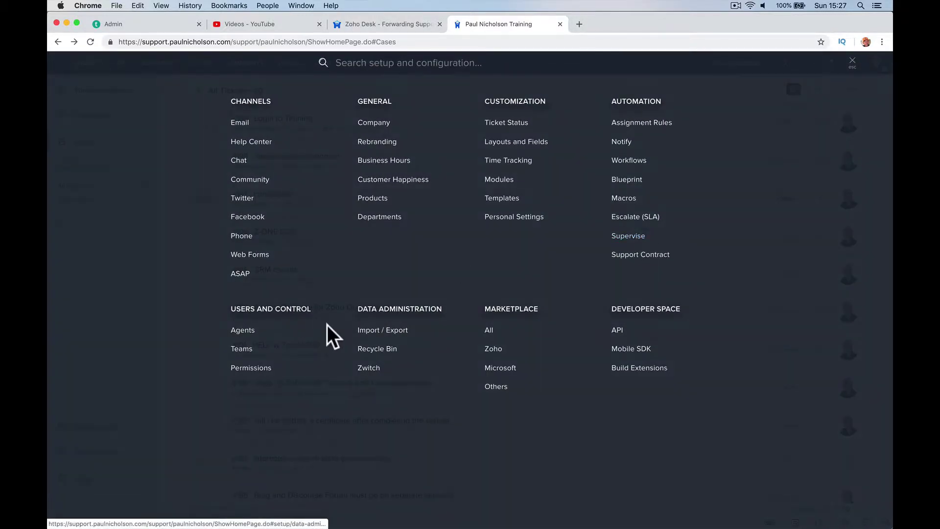
{"action": "left_click", "coordinate": [247, 125]}
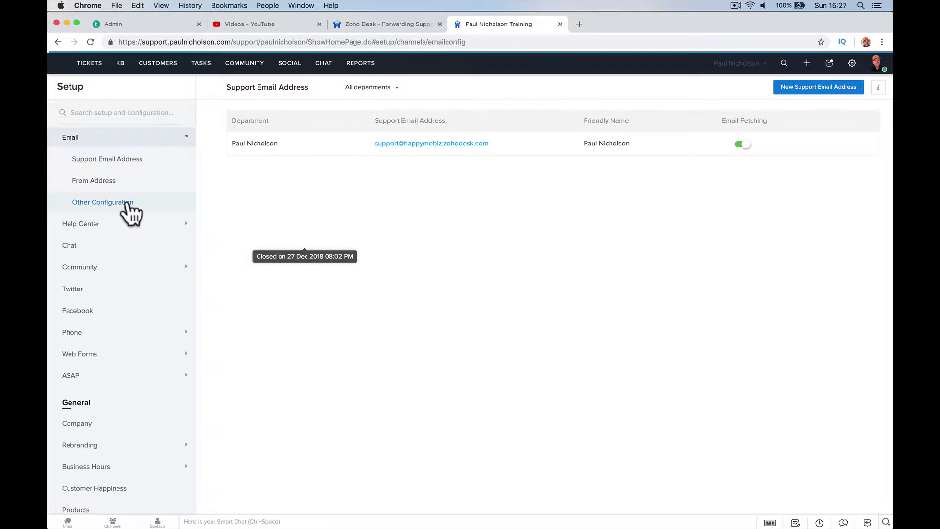
{"action": "left_click", "coordinate": [129, 203]}
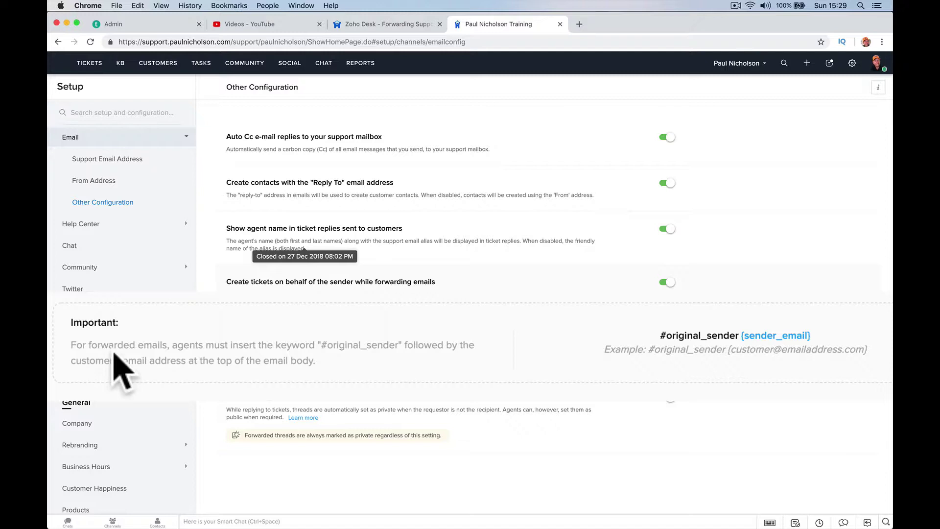
Step: Highlight the Important note explaining the #original_sender forwarding keyword
{"action": "left_click_drag", "start_coordinate": [76, 344], "coordinate": [297, 345]}
{"action": "left_click", "coordinate": [291, 345]}
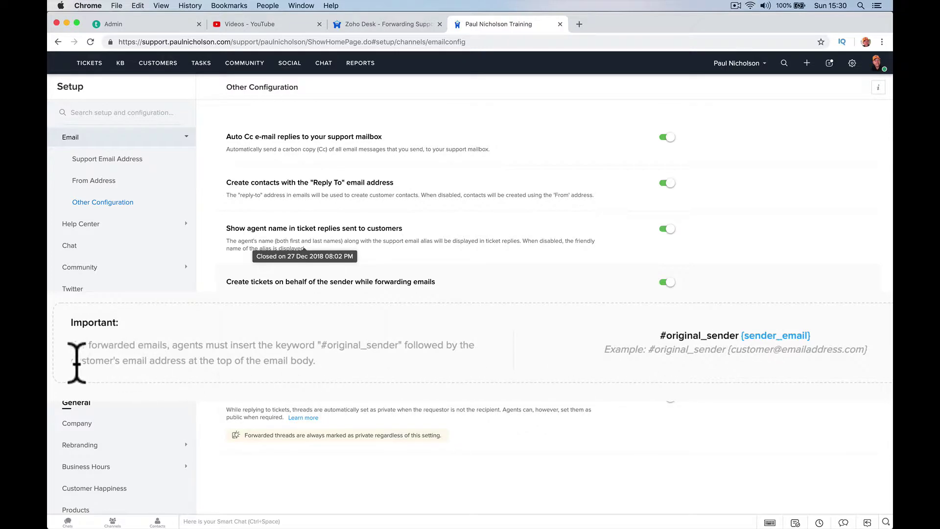
{"action": "left_click_drag", "start_coordinate": [239, 354], "coordinate": [385, 362]}
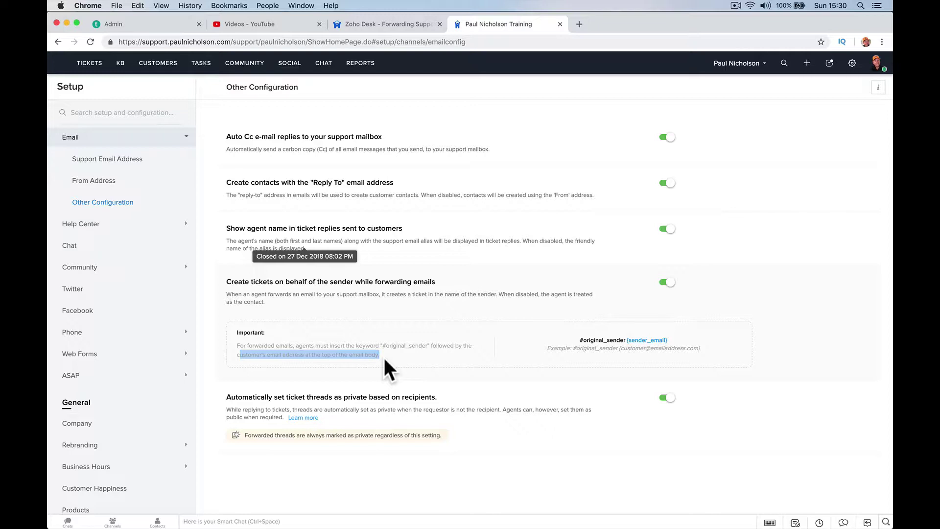
Step: Start a new Mail message from the second account, addressed to your own address
{"action": "mouse_move", "coordinate": [392, 521]}
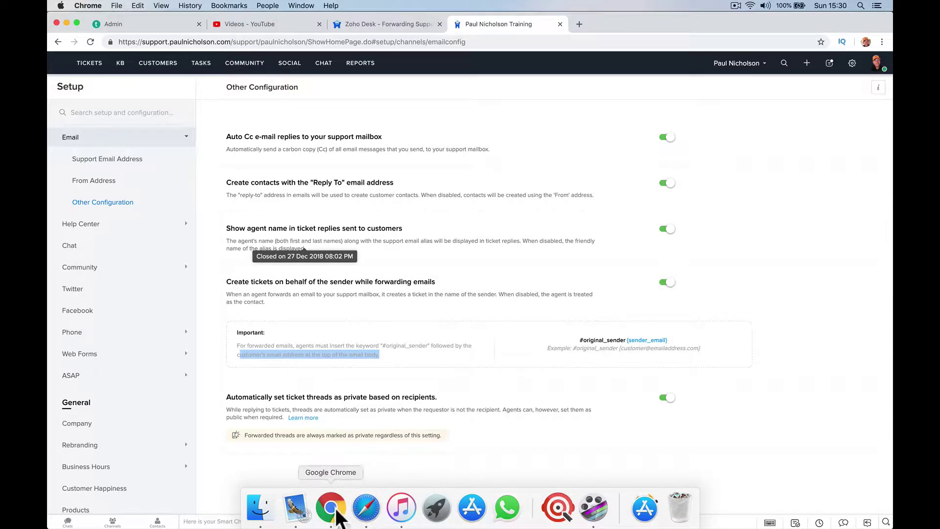
{"action": "left_click", "coordinate": [297, 509]}
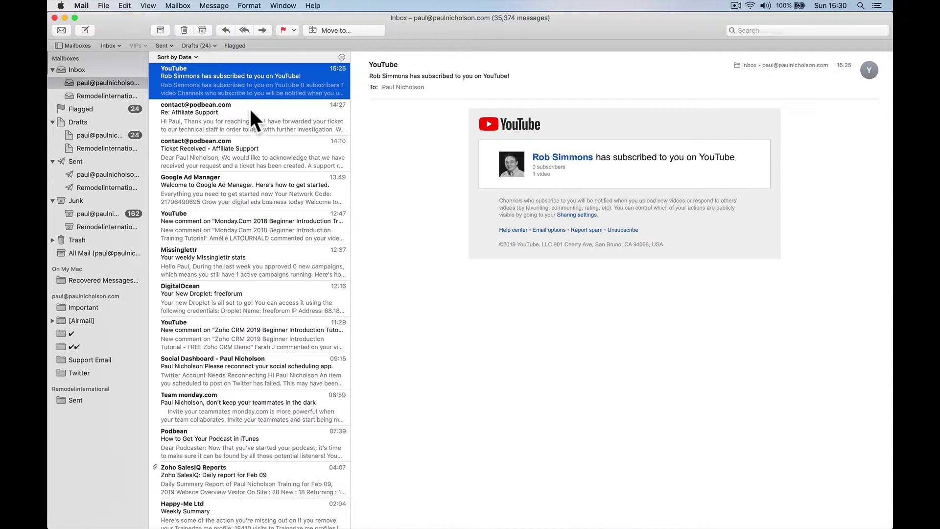
{"action": "left_click", "coordinate": [86, 29]}
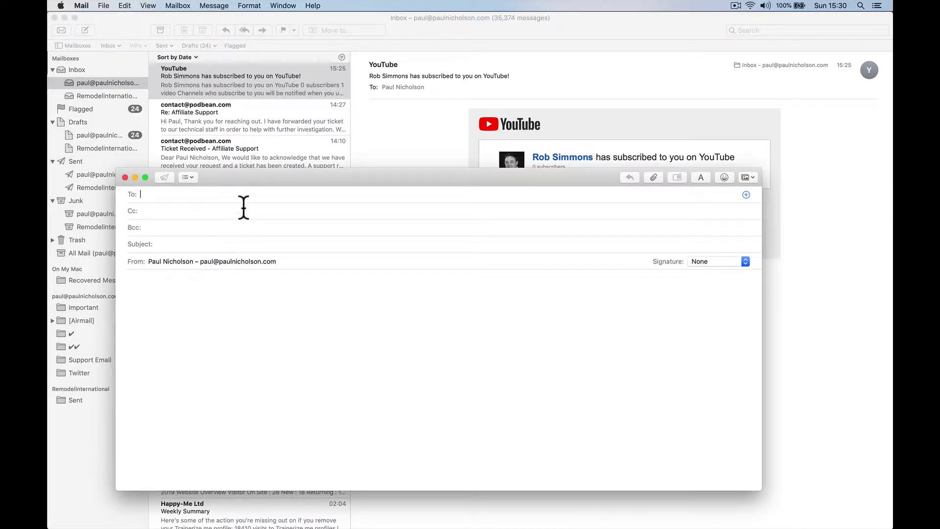
{"action": "left_click", "coordinate": [267, 261]}
{"action": "left_click", "coordinate": [277, 270]}
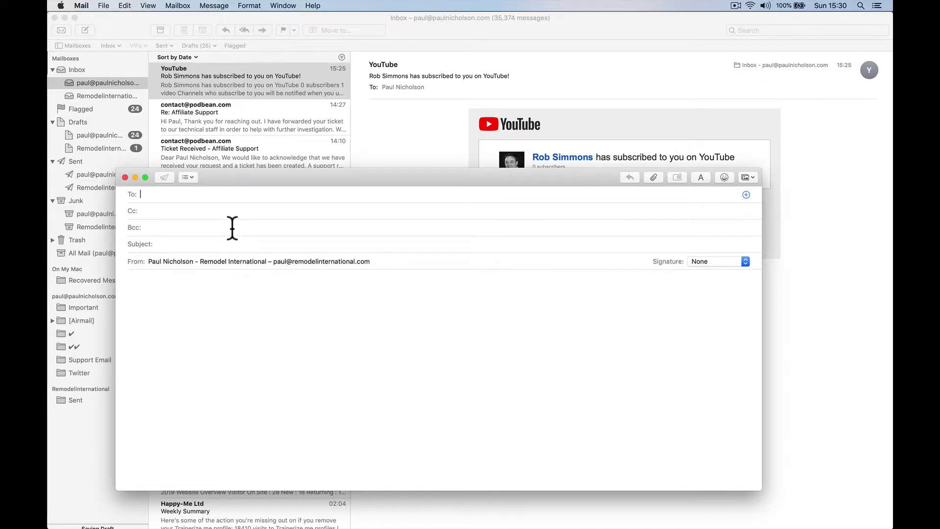
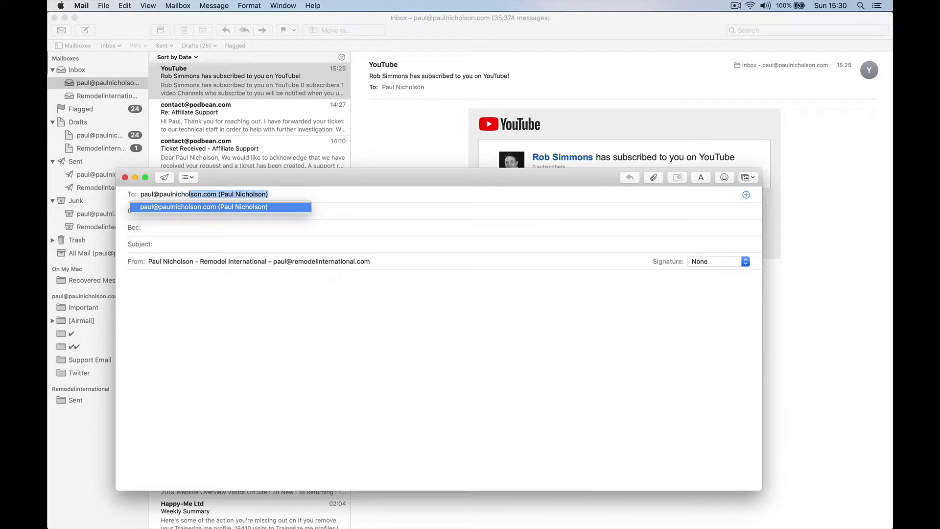
{"action": "key", "text": "Tab"}
{"action": "key", "text": "Tab"}
{"action": "key", "text": "Tab"}
Step: Write a help request asking 'How do I import contacts to Zoho CRM' and send it
{"action": "type", "text": "Paul I"}
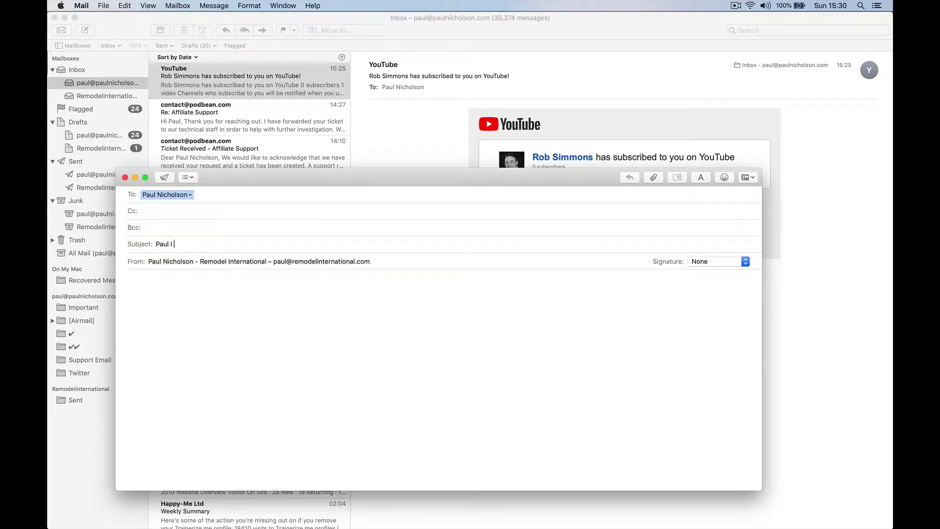
{"action": "type", "text": " Need uu"}
{"action": "key", "text": "BackSpace"}
{"action": "key", "text": "BackSpace"}
{"action": "type", "text": "yo"}
{"action": "key", "text": "BackSpace"}
{"action": "key", "text": "BackSpace"}
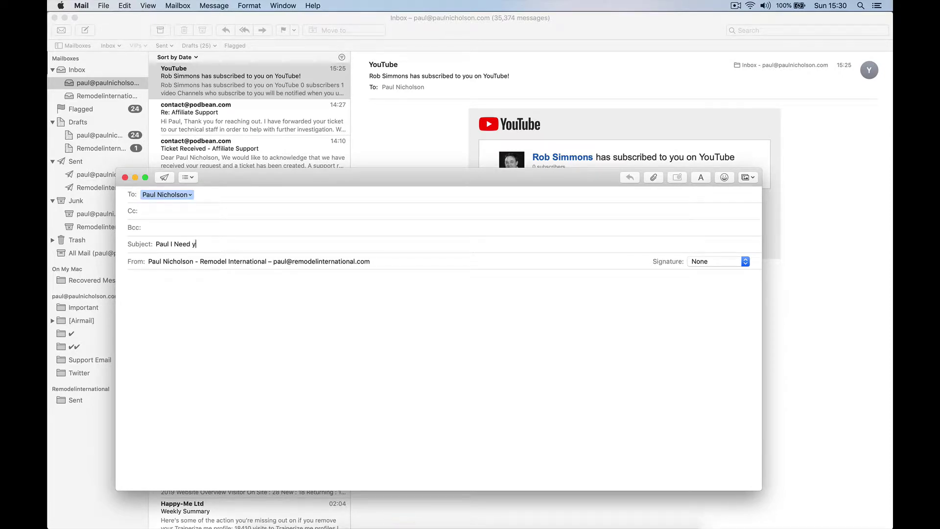
{"action": "type", "text": "Your Help. "}
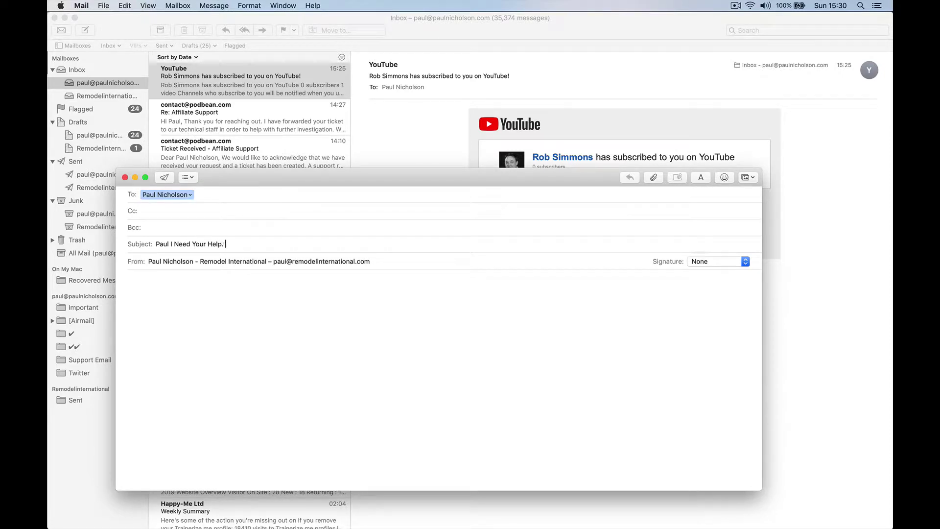
{"action": "type", "text": "How do I import contacts to Zoho CRM"}
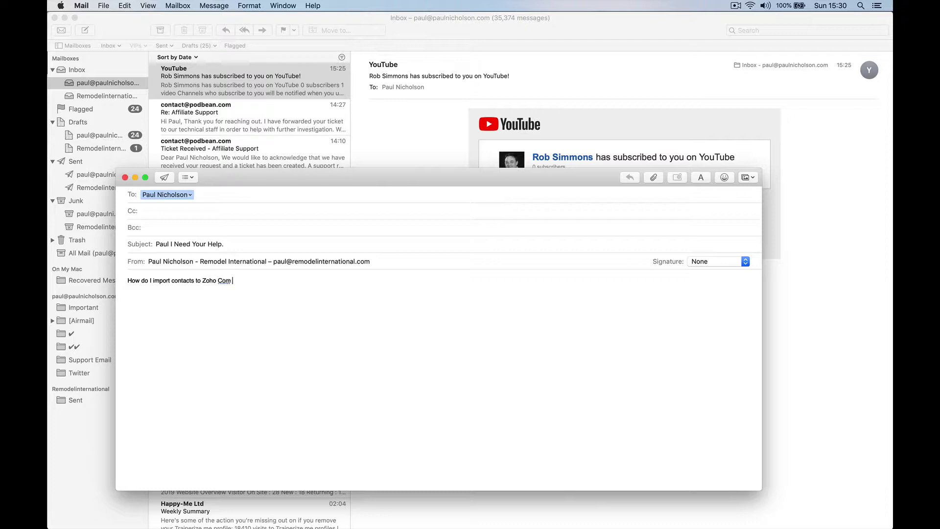
{"action": "key", "text": "BackSpace"}
{"action": "key", "text": "BackSpace"}
{"action": "key", "text": "BackSpace"}
{"action": "type", "text": "CRM"}
{"action": "left_click", "coordinate": [158, 174]}
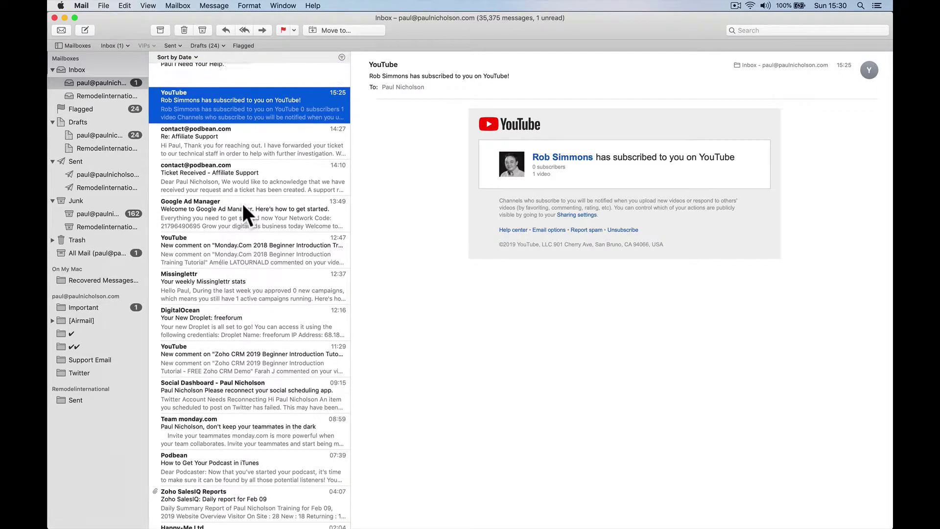
Step: Forward the received help-request email to the Support address and send it
{"action": "left_click", "coordinate": [291, 69]}
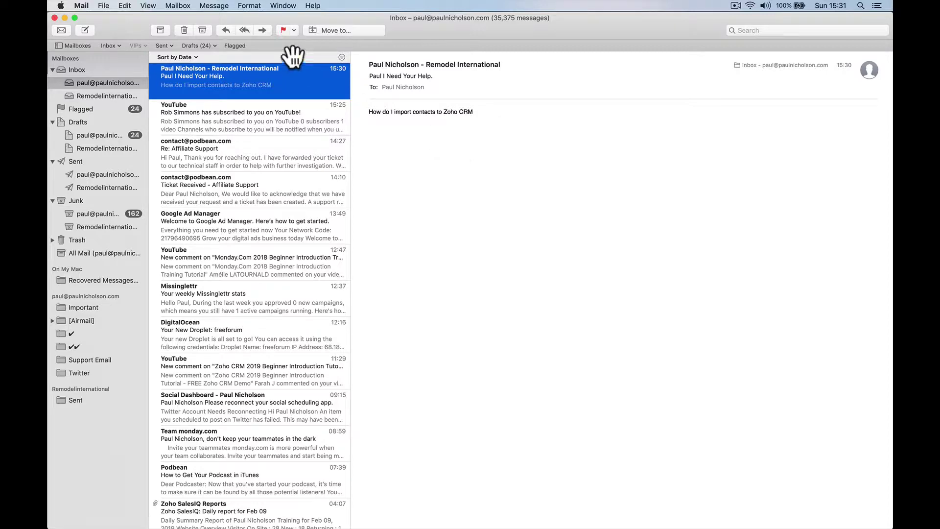
{"action": "left_click", "coordinate": [262, 30]}
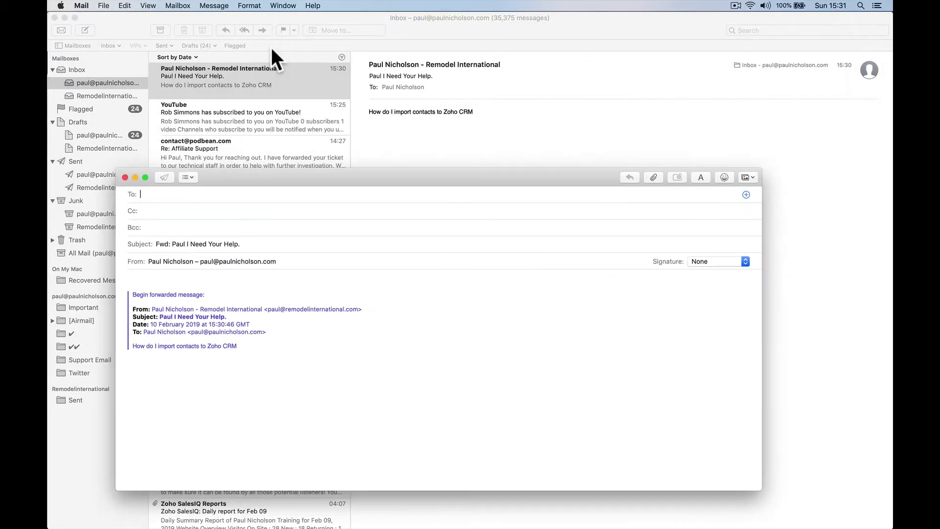
{"action": "type", "text": "suppor"}
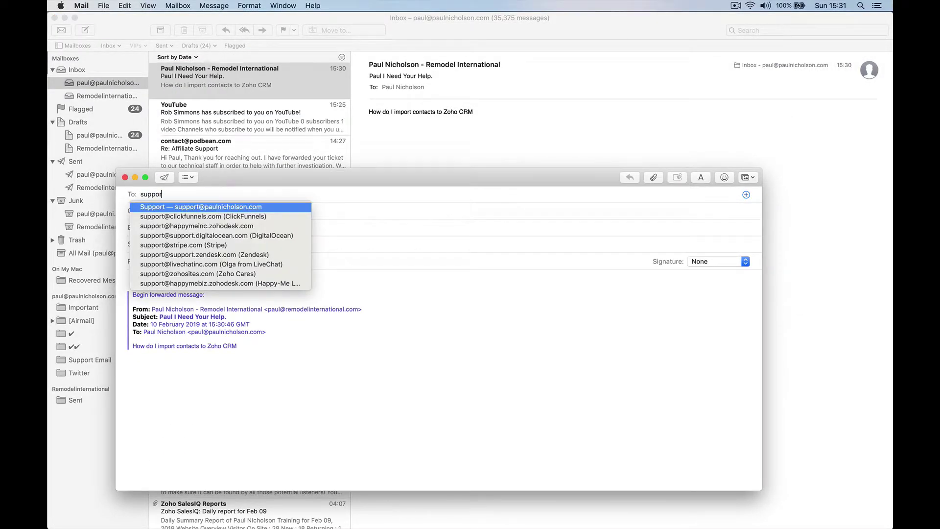
{"action": "type", "text": "t@"}
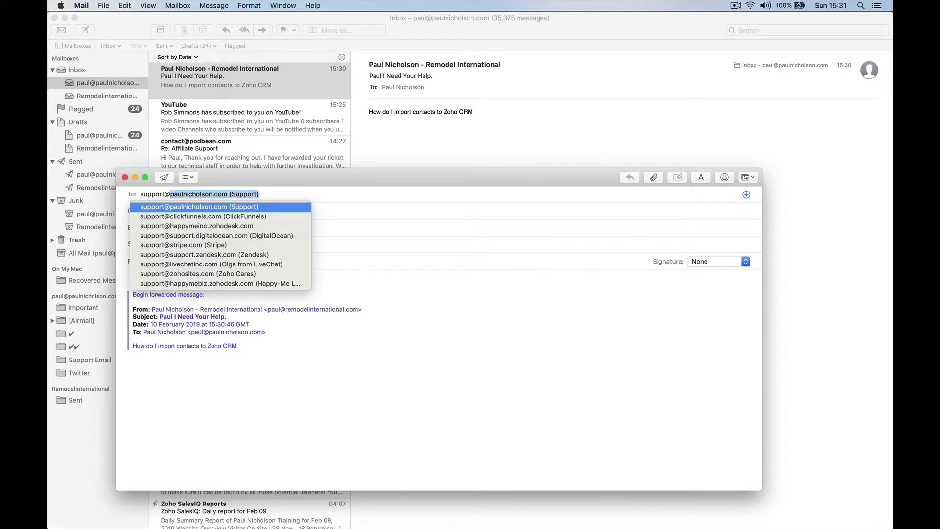
{"action": "key", "text": "Tab"}
{"action": "key", "text": "Tab"}
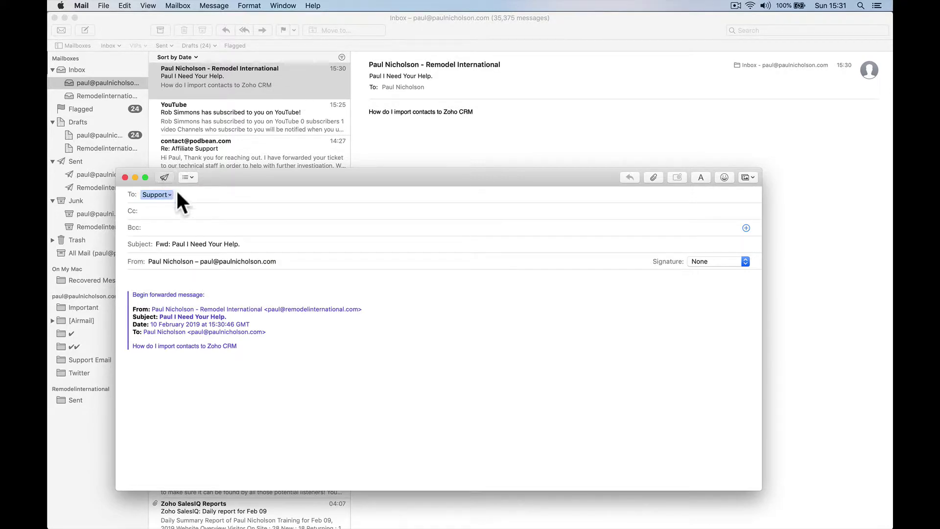
{"action": "key", "text": "super+shift+d"}
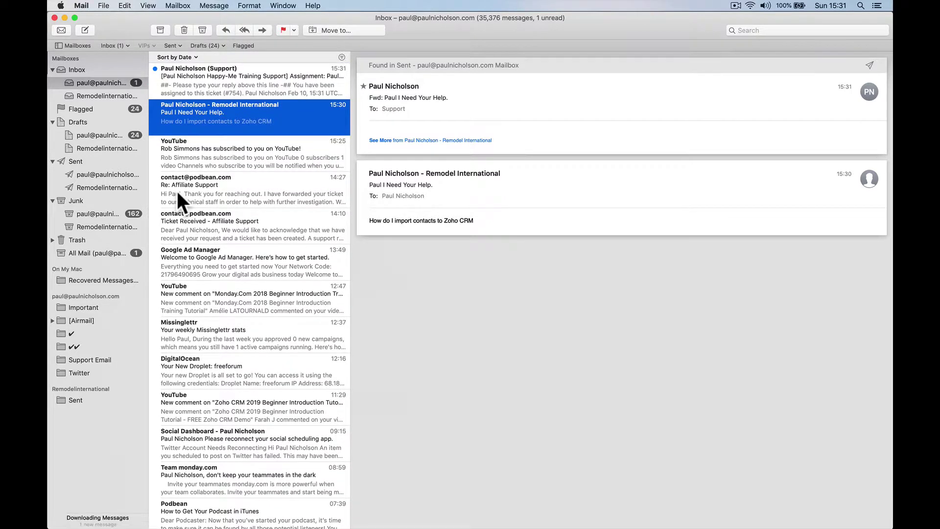
Step: Read the Support reply logging the request as ticket #754, then return to Chrome
{"action": "left_click", "coordinate": [236, 82]}
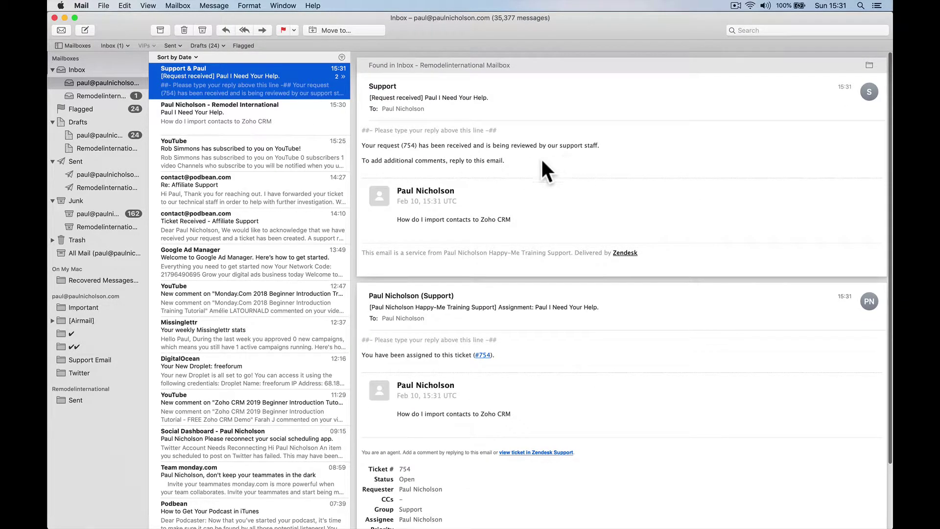
{"action": "left_click", "coordinate": [342, 129]}
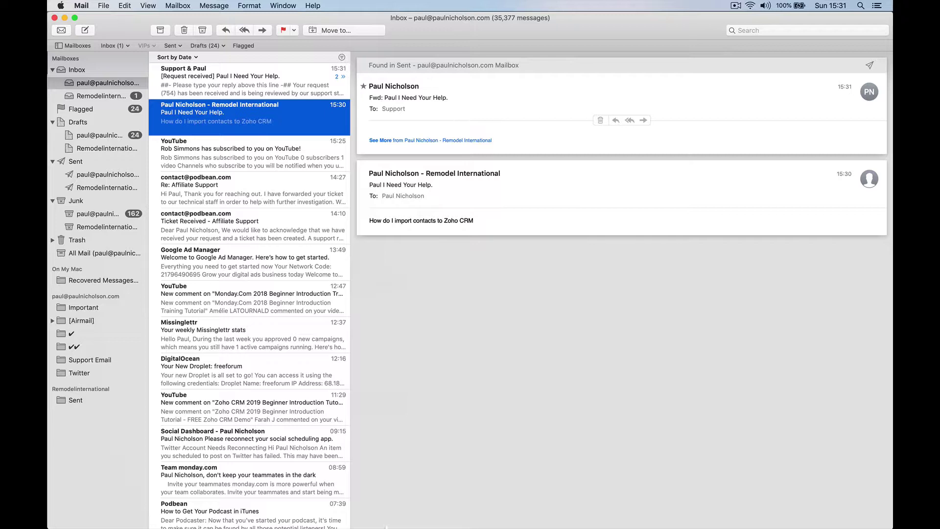
{"action": "left_click", "coordinate": [327, 509]}
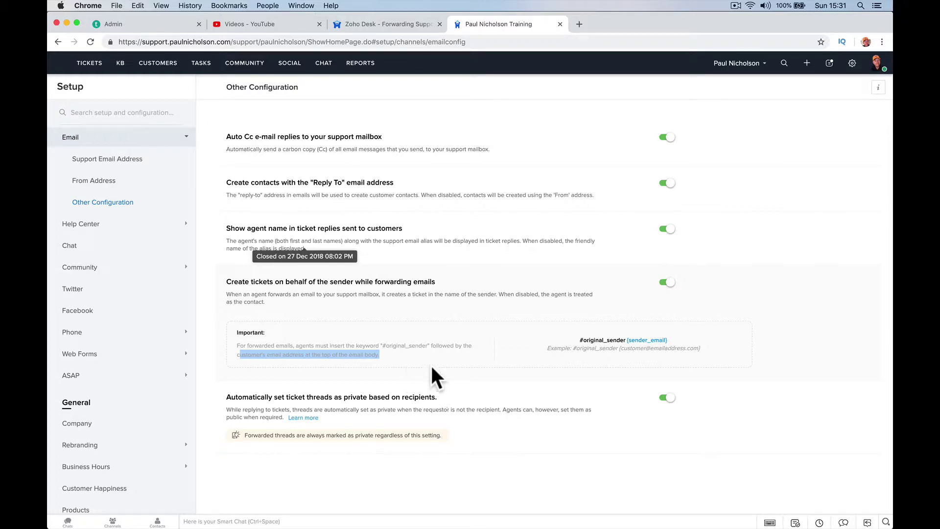
Step: Copy the #original_sender keyword and go to the Support Email Address page
{"action": "left_click_drag", "start_coordinate": [579, 340], "coordinate": [620, 338]}
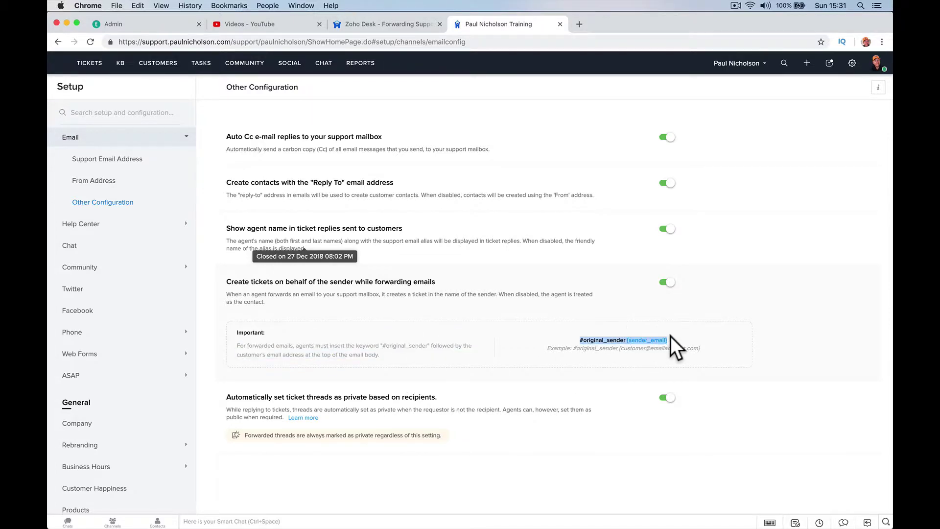
{"action": "left_click_drag", "start_coordinate": [671, 337], "coordinate": [627, 338]}
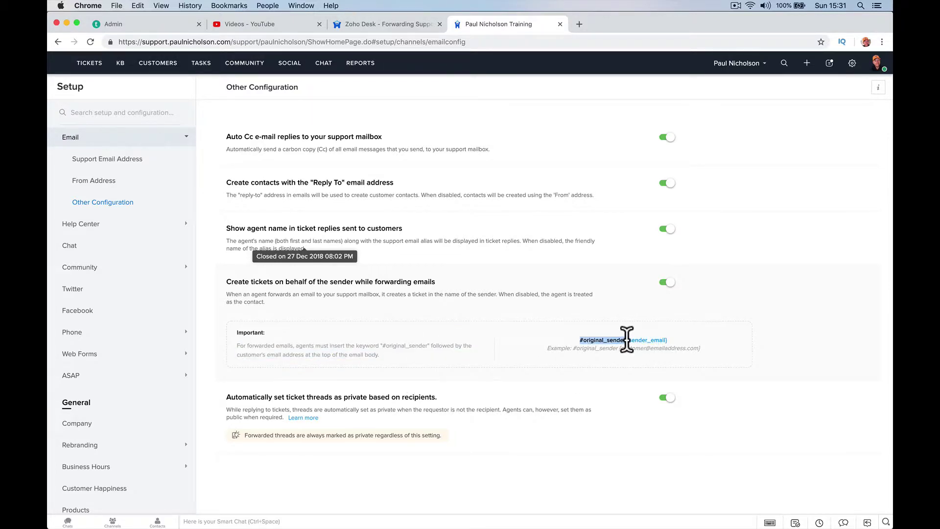
{"action": "right_click", "coordinate": [627, 338]}
{"action": "left_click", "coordinate": [639, 358]}
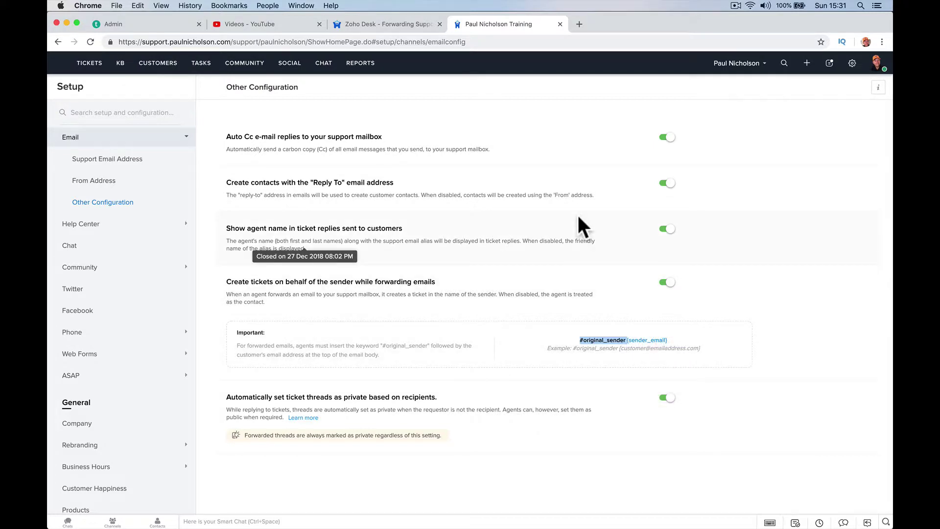
{"action": "left_click", "coordinate": [156, 169]}
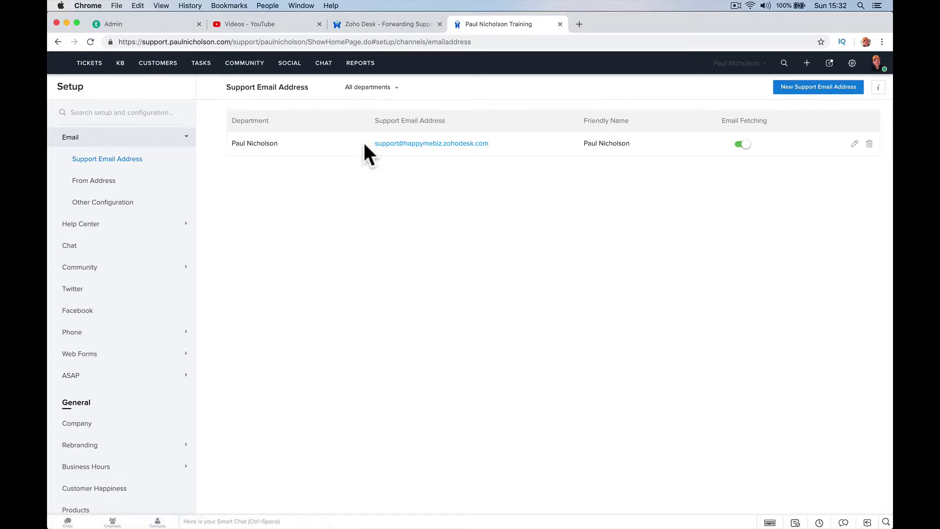
Step: Select and copy the listed support mailbox address
{"action": "left_click_drag", "start_coordinate": [470, 143], "coordinate": [387, 169]}
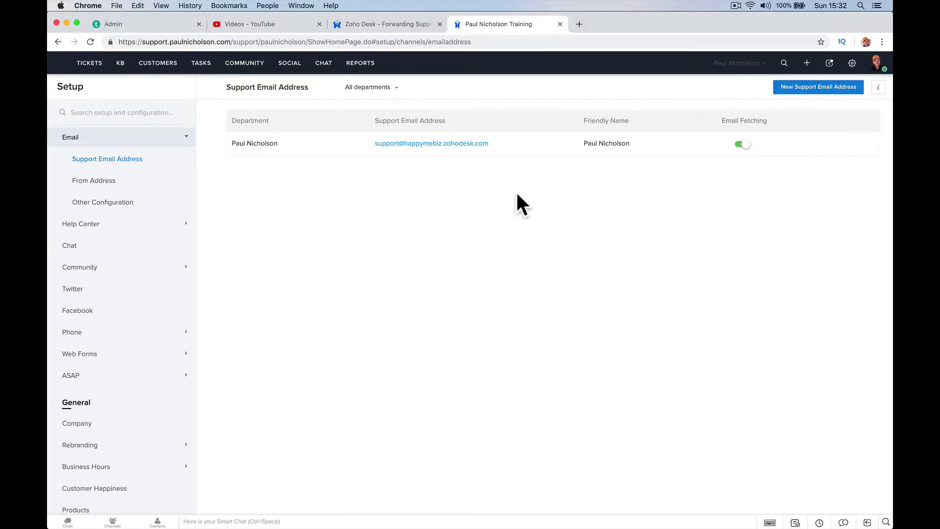
{"action": "right_click", "coordinate": [453, 144]}
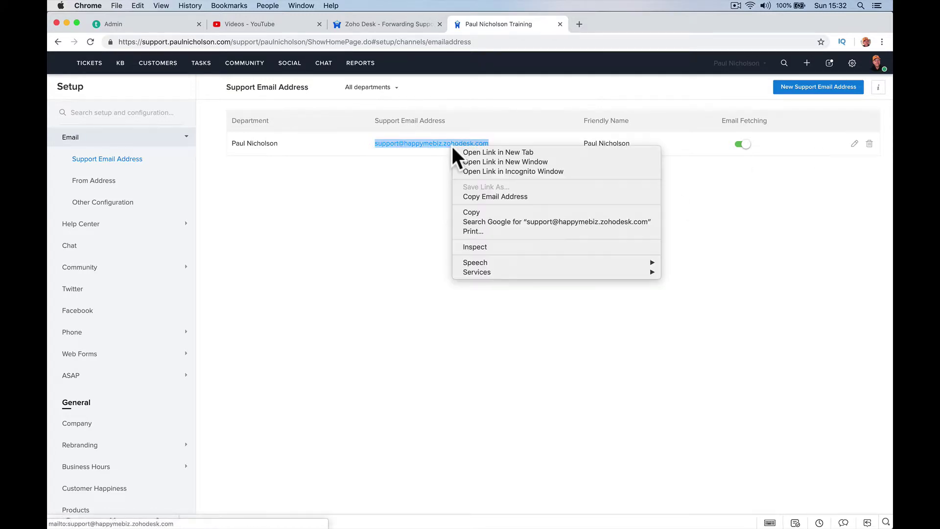
{"action": "left_click", "coordinate": [472, 212]}
Step: Forward the original help request with the pasted Happy-Me Ltd support address as recipient
{"action": "mouse_move", "coordinate": [365, 523]}
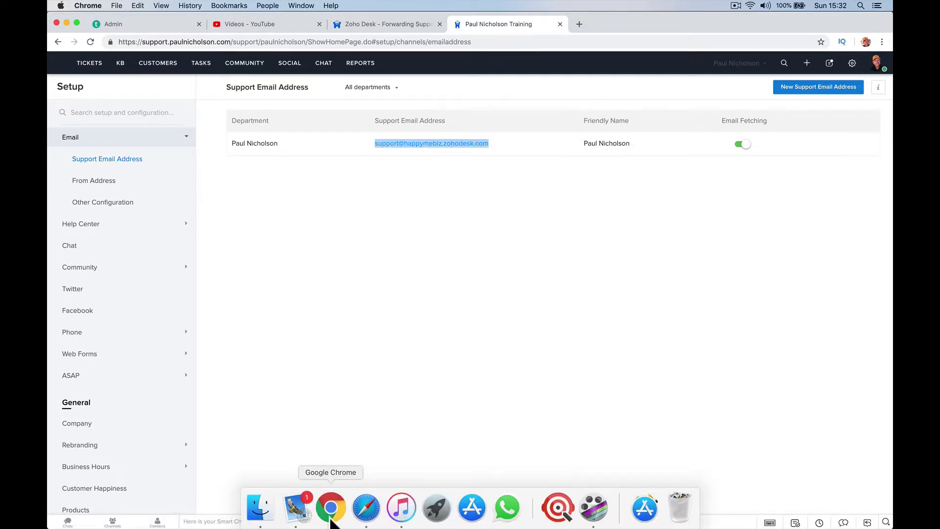
{"action": "left_click", "coordinate": [296, 509]}
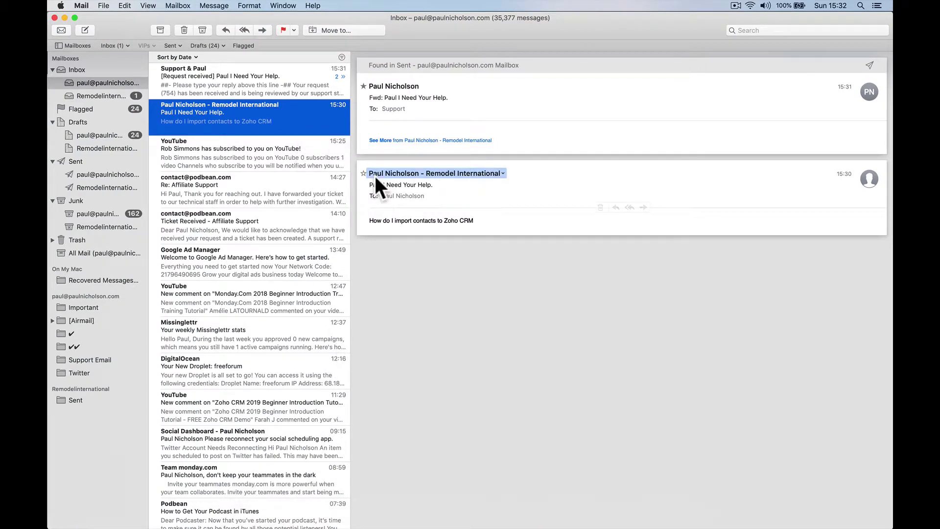
{"action": "mouse_move", "coordinate": [474, 172]}
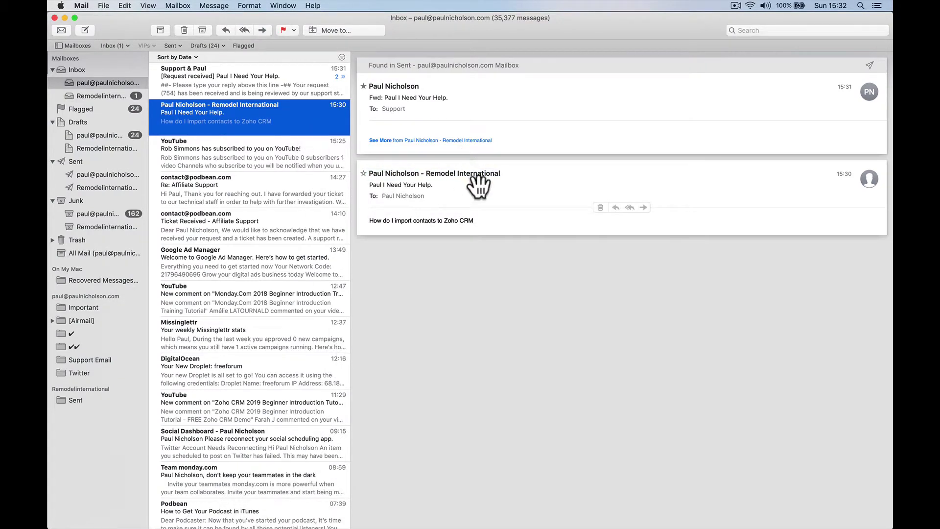
{"action": "left_click", "coordinate": [477, 190]}
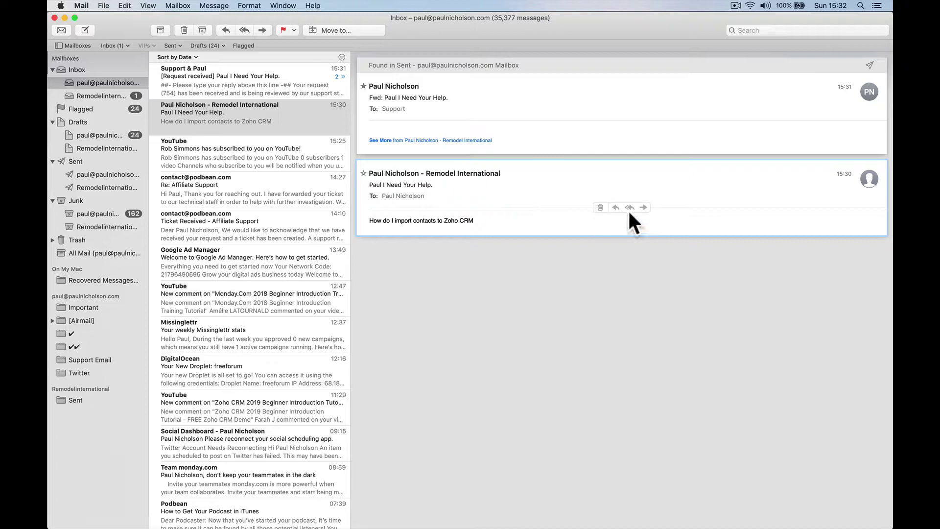
{"action": "left_click", "coordinate": [644, 207]}
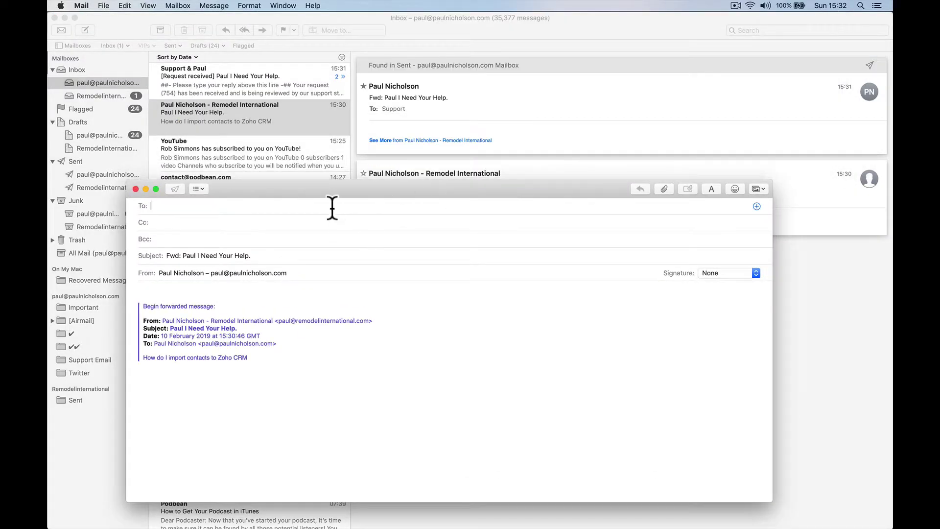
{"action": "key", "text": "super+v"}
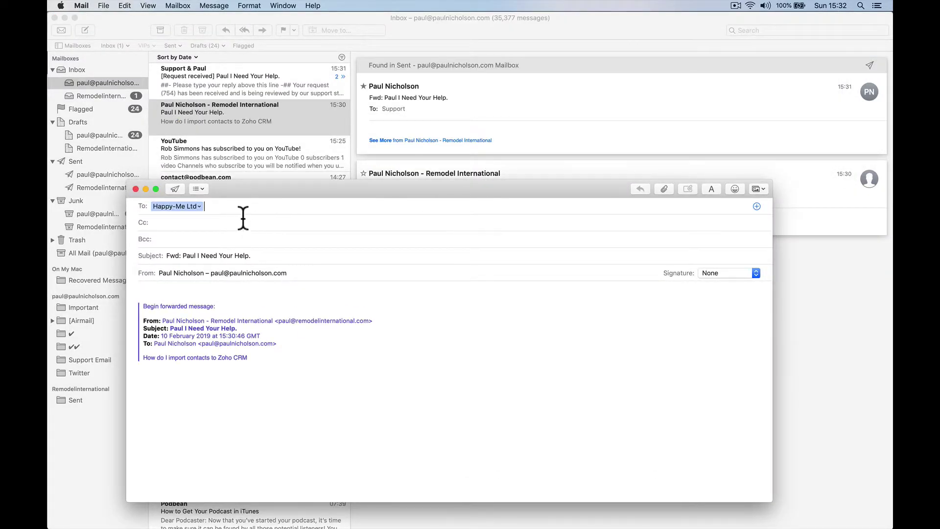
{"action": "left_click", "coordinate": [197, 205]}
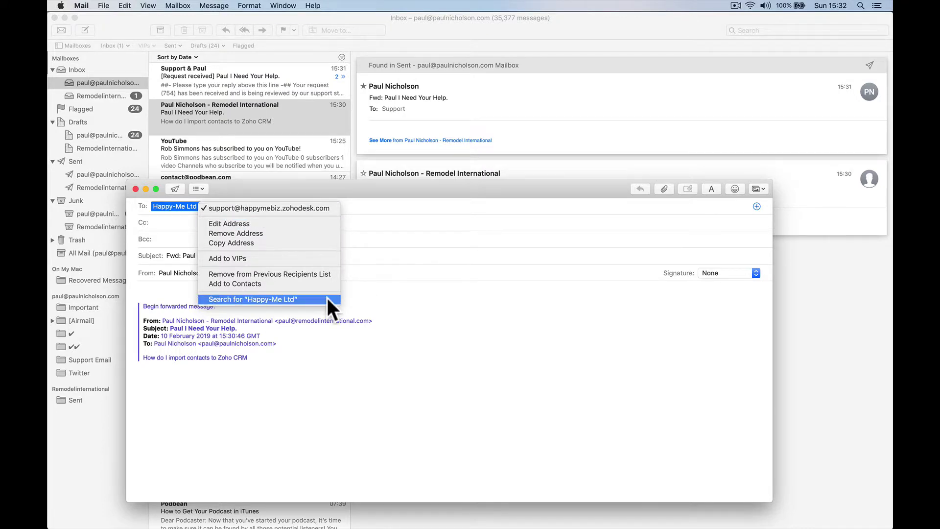
{"action": "left_click", "coordinate": [364, 287]}
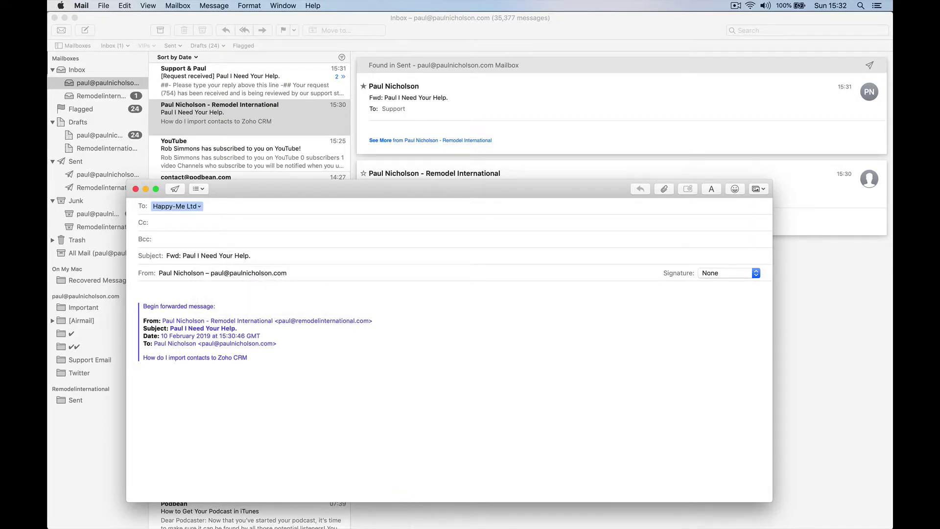
Step: Paste the #original_sender keyword from Other Configuration onto the forward body's first line
{"action": "mouse_move", "coordinate": [313, 523]}
{"action": "left_click", "coordinate": [344, 510]}
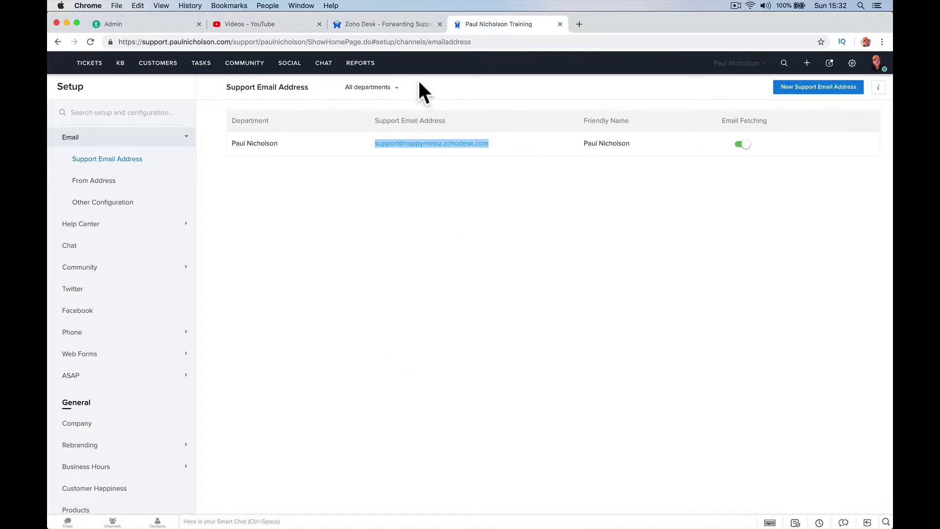
{"action": "left_click", "coordinate": [112, 207]}
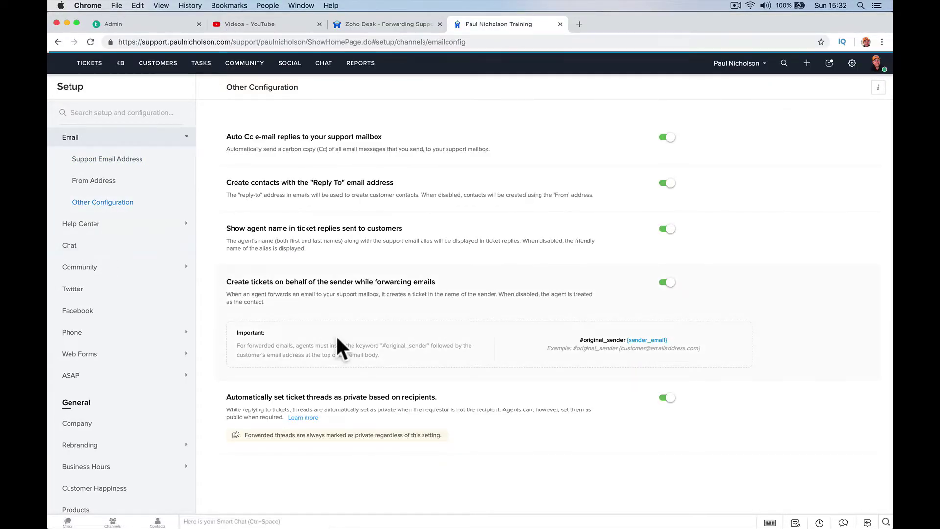
{"action": "left_click_drag", "start_coordinate": [580, 340], "coordinate": [626, 339]}
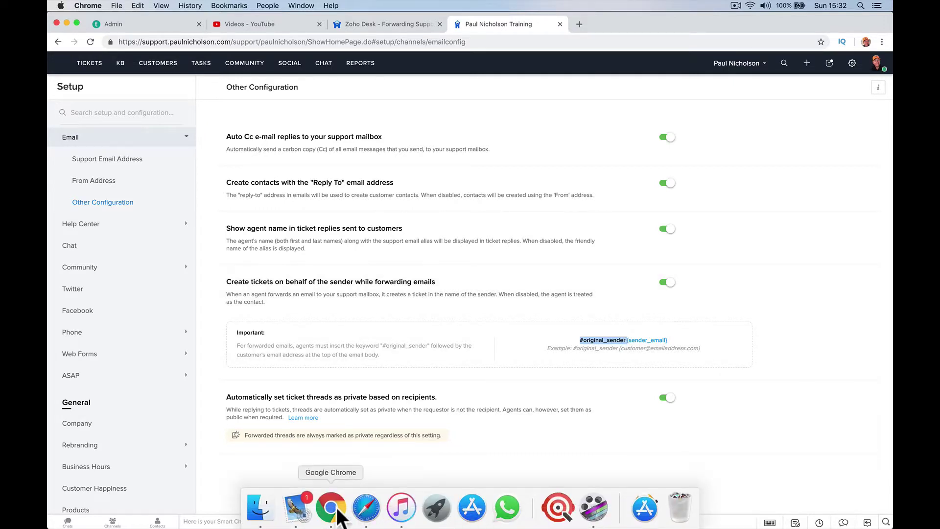
{"action": "left_click", "coordinate": [308, 512]}
{"action": "left_click", "coordinate": [206, 292]}
{"action": "key", "text": "super+v"}
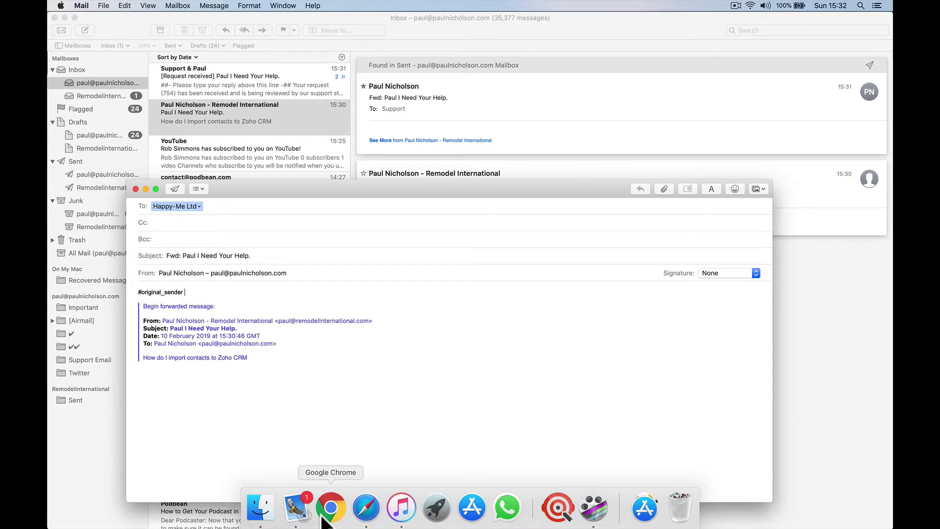
Step: Check the Zoho Desk settings page, then return to the forward being drafted
{"action": "left_click", "coordinate": [329, 517]}
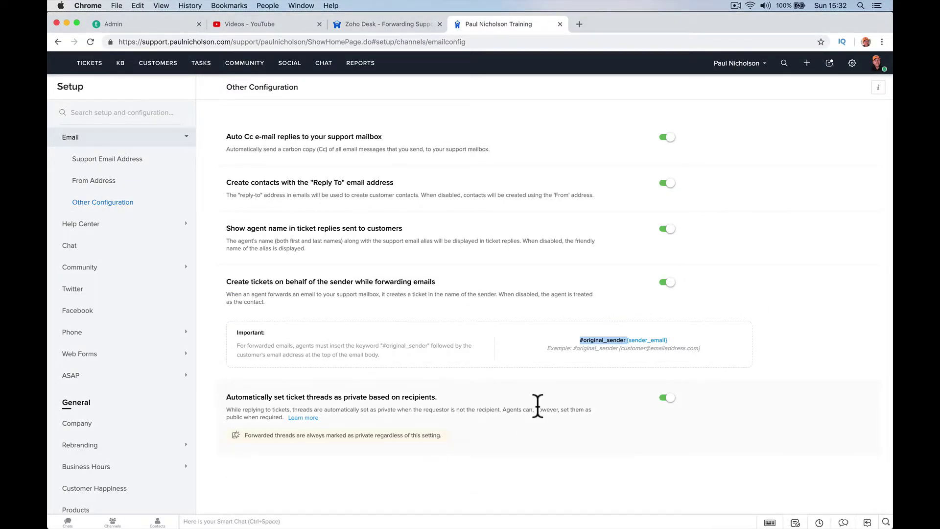
{"action": "mouse_move", "coordinate": [651, 526]}
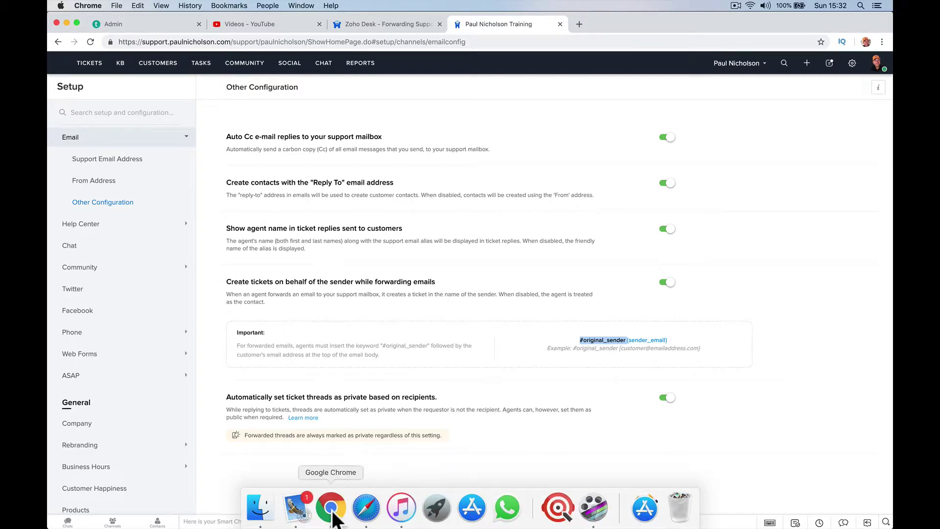
{"action": "left_click", "coordinate": [295, 509]}
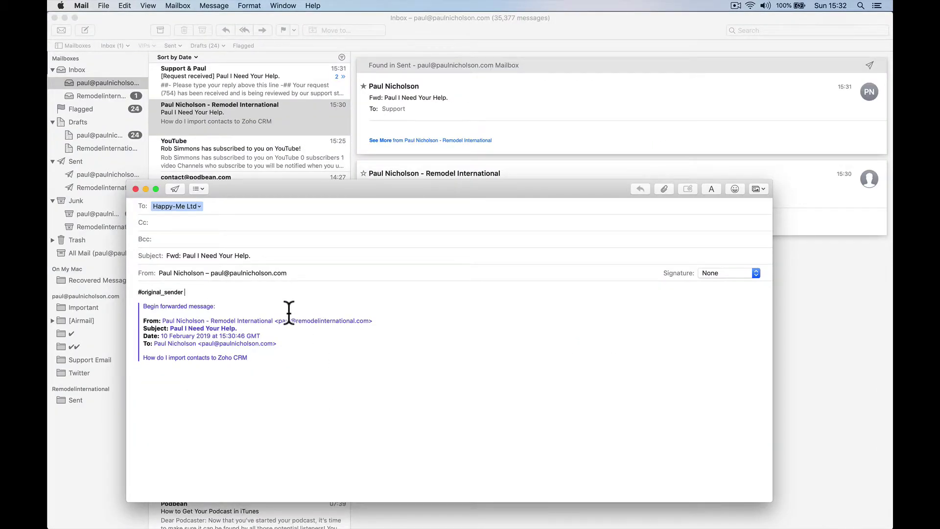
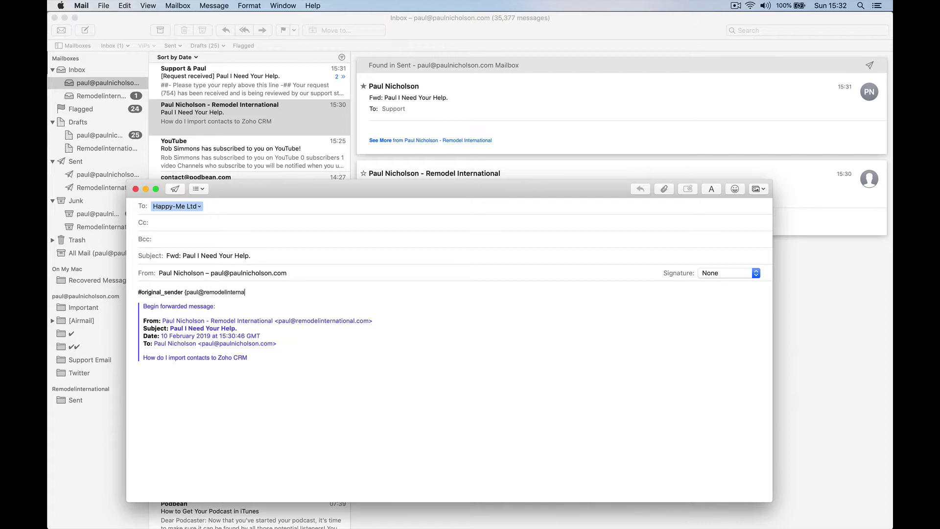
Step: Enter the original sender's e-mail address in braces after #original_sender, correcting a typo, and send the forward
{"action": "left_click", "coordinate": [175, 189]}
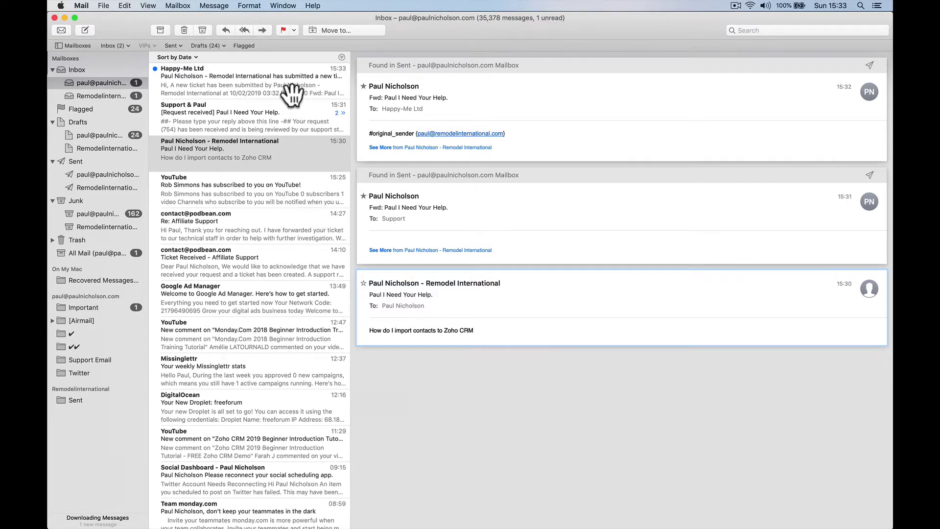
Step: Review the ticket #200 confirmation and the earlier Zendesk request, then highlight #original_sender in the notification
{"action": "left_click", "coordinate": [292, 93]}
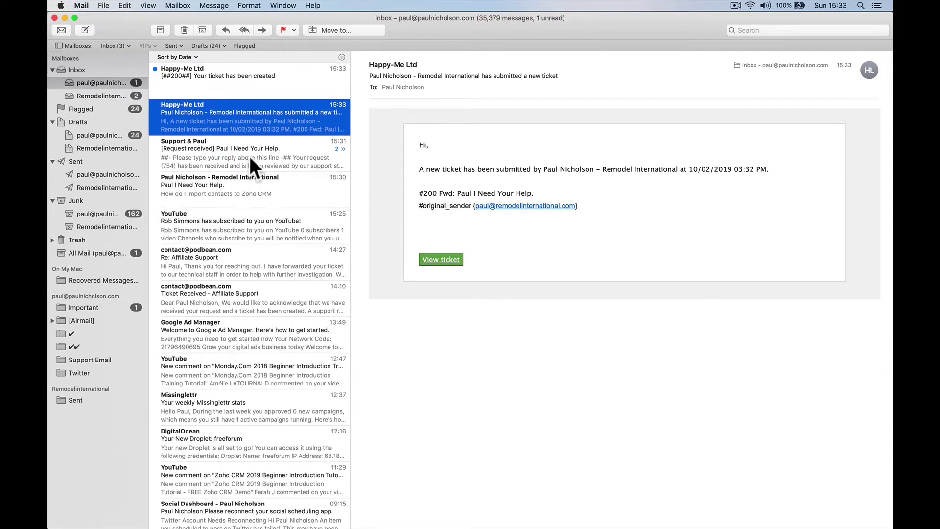
{"action": "left_click", "coordinate": [226, 84]}
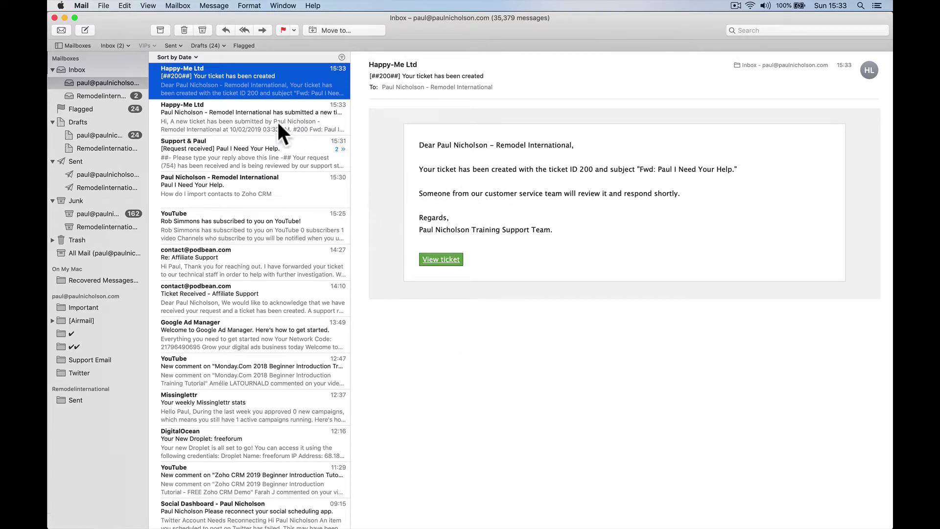
{"action": "left_click", "coordinate": [249, 145]}
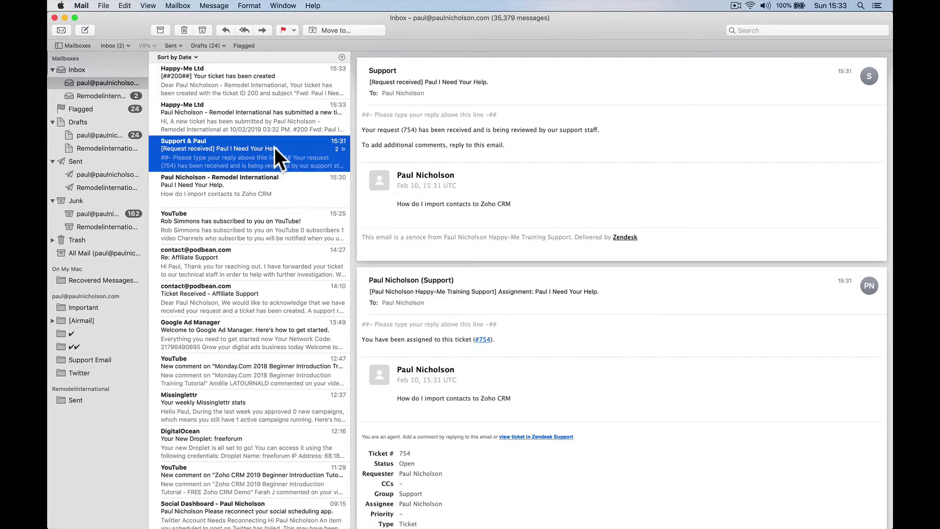
{"action": "left_click", "coordinate": [278, 122]}
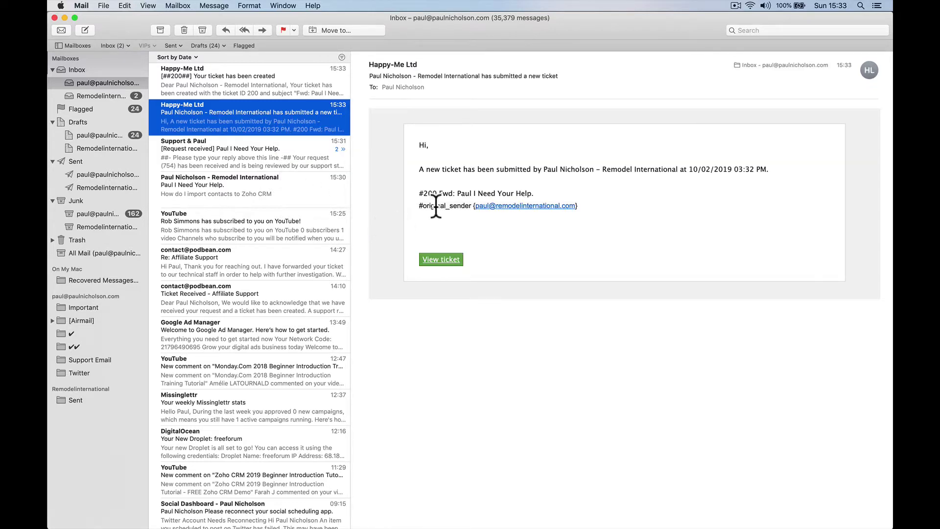
{"action": "left_click_drag", "start_coordinate": [419, 206], "coordinate": [464, 208]}
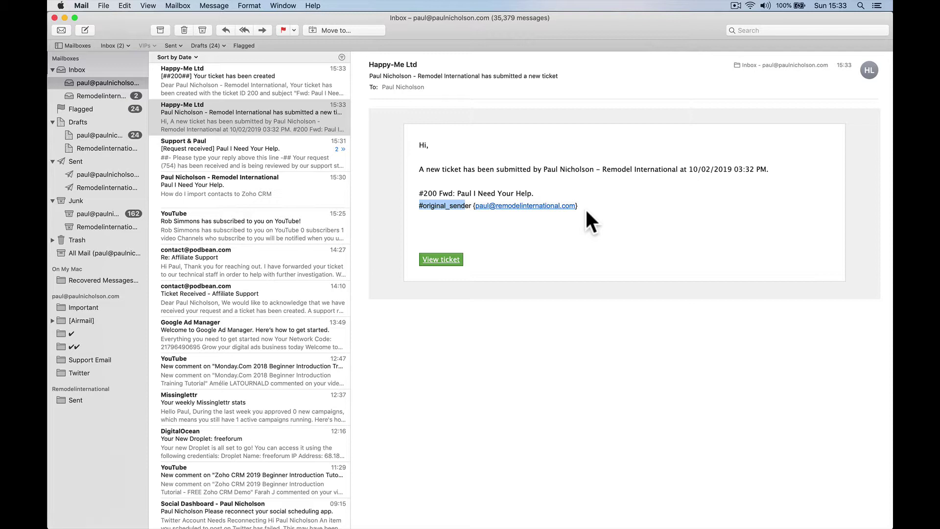
{"action": "left_click", "coordinate": [559, 228]}
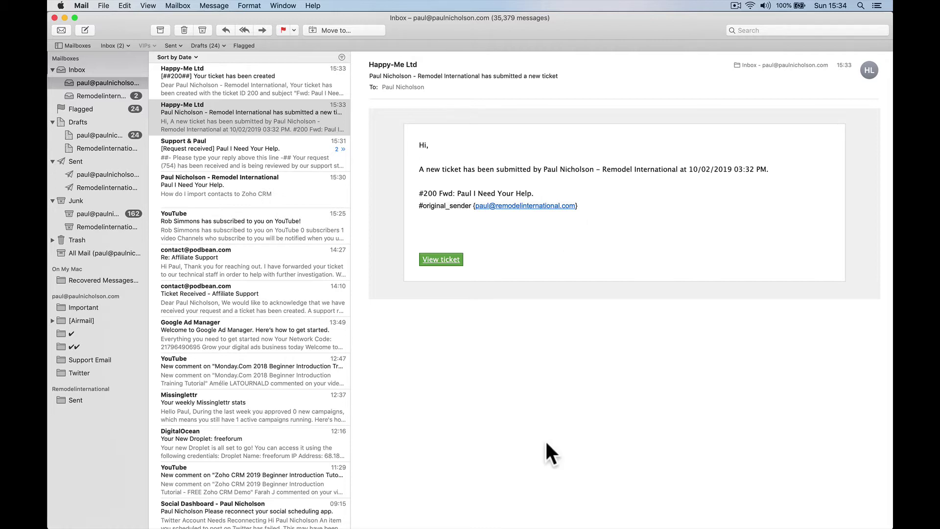
Step: Return to Chrome's forum topic 'Zoho Desk - Forwarding Support Ticket Needs To Be Easier'
{"action": "left_click", "coordinate": [331, 512]}
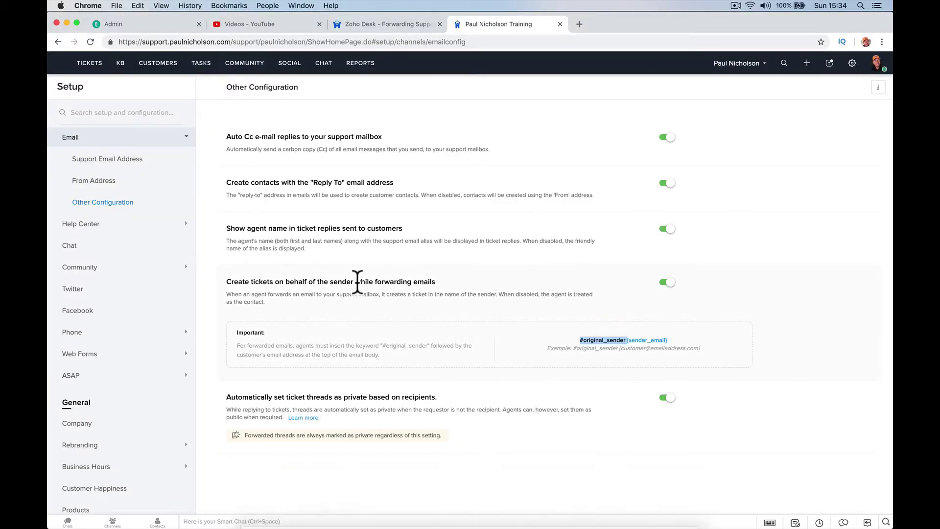
{"action": "left_click", "coordinate": [384, 25]}
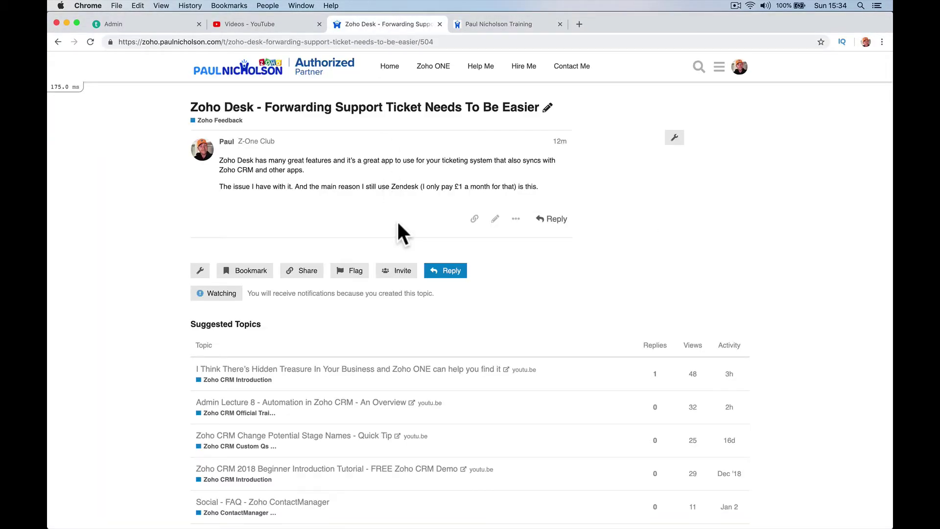